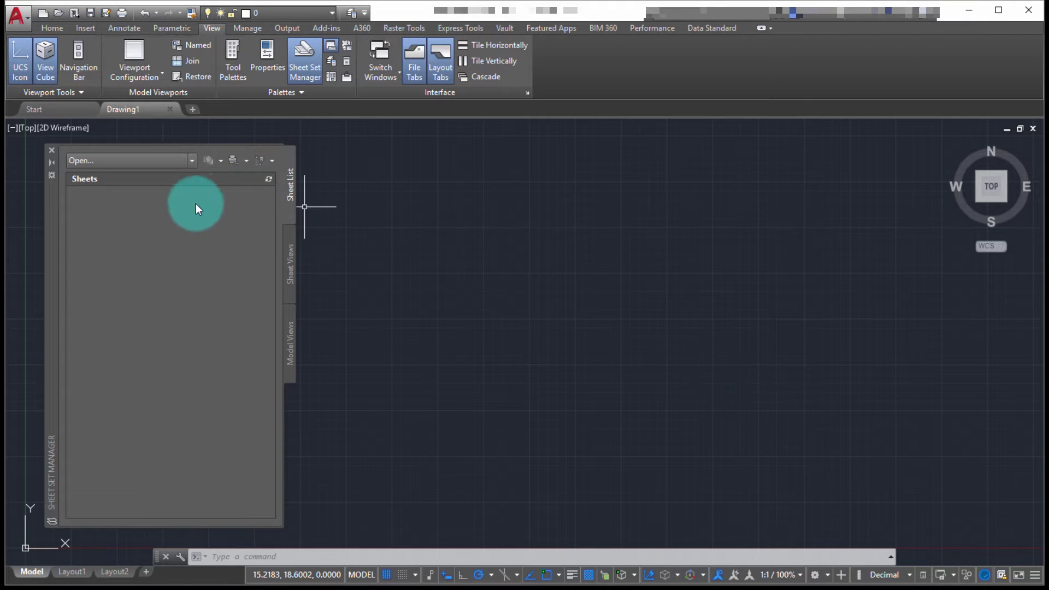
Step: Start a new sheet set based on existing drawings and proceed to its details
left_click(193, 161)
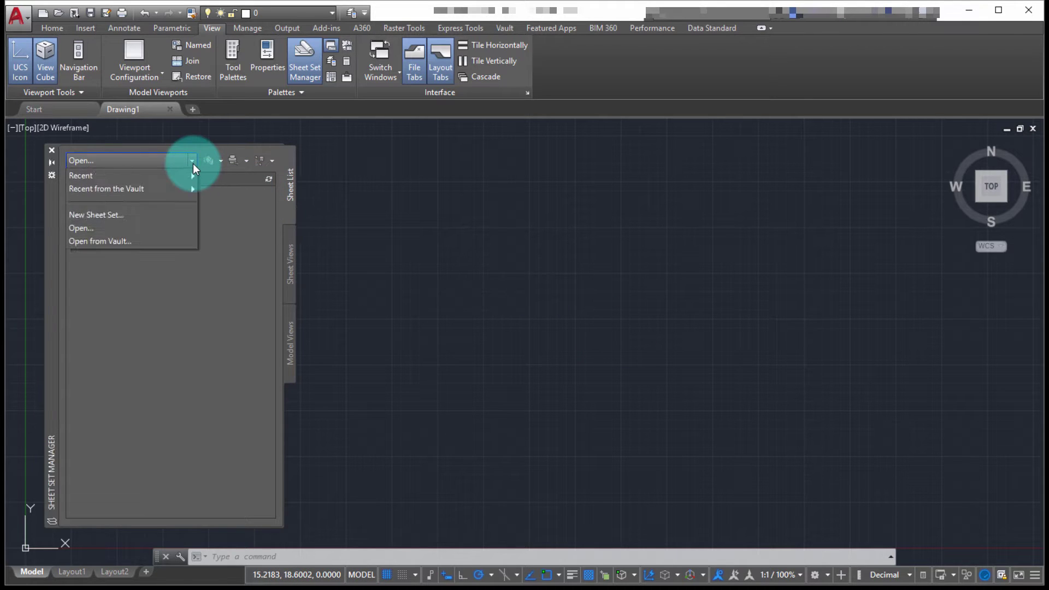
left_click(120, 215)
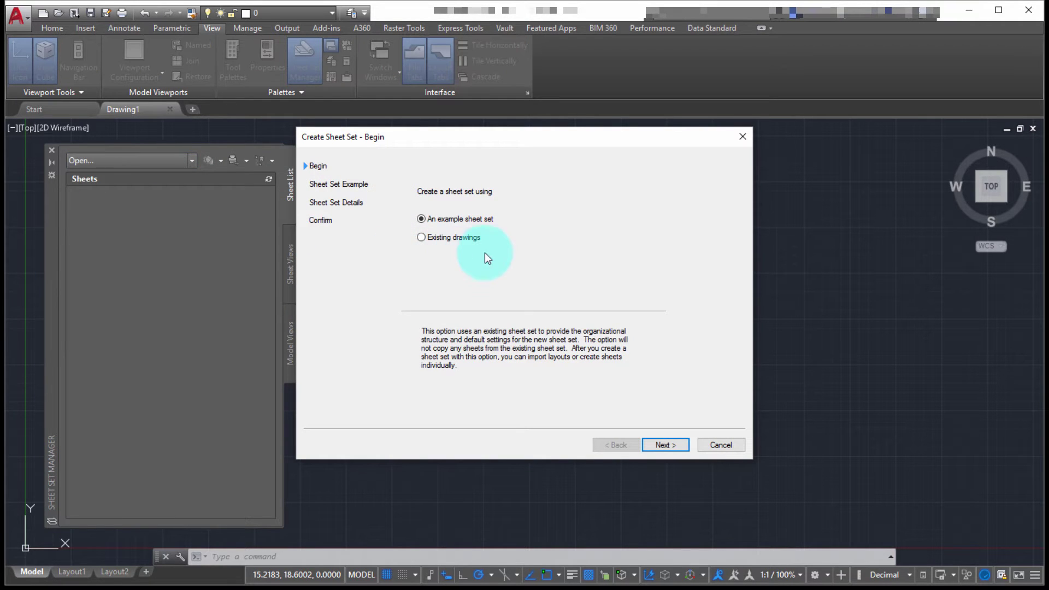
left_click(447, 238)
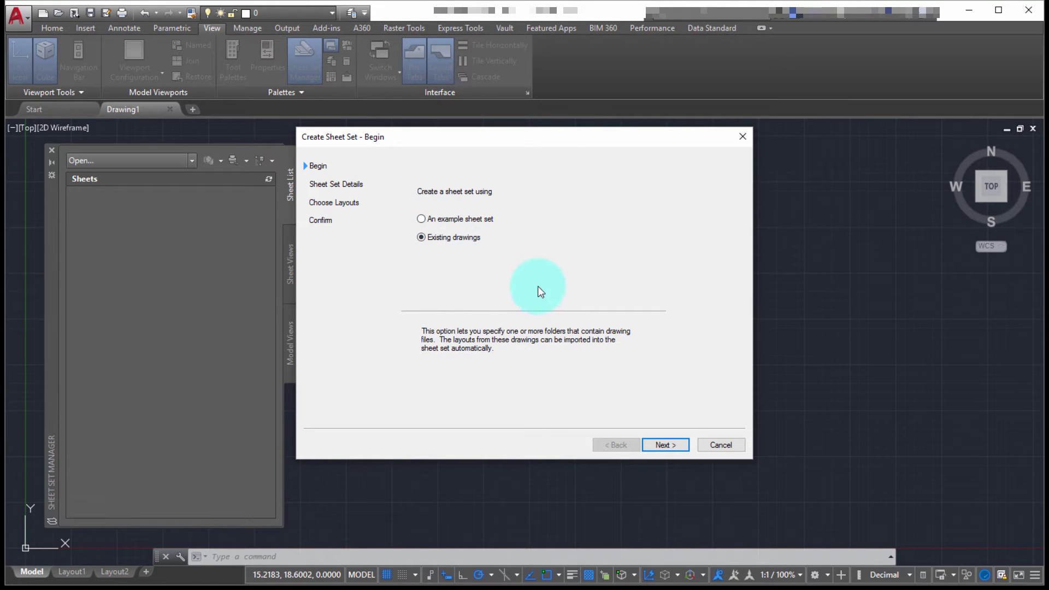
left_click(677, 447)
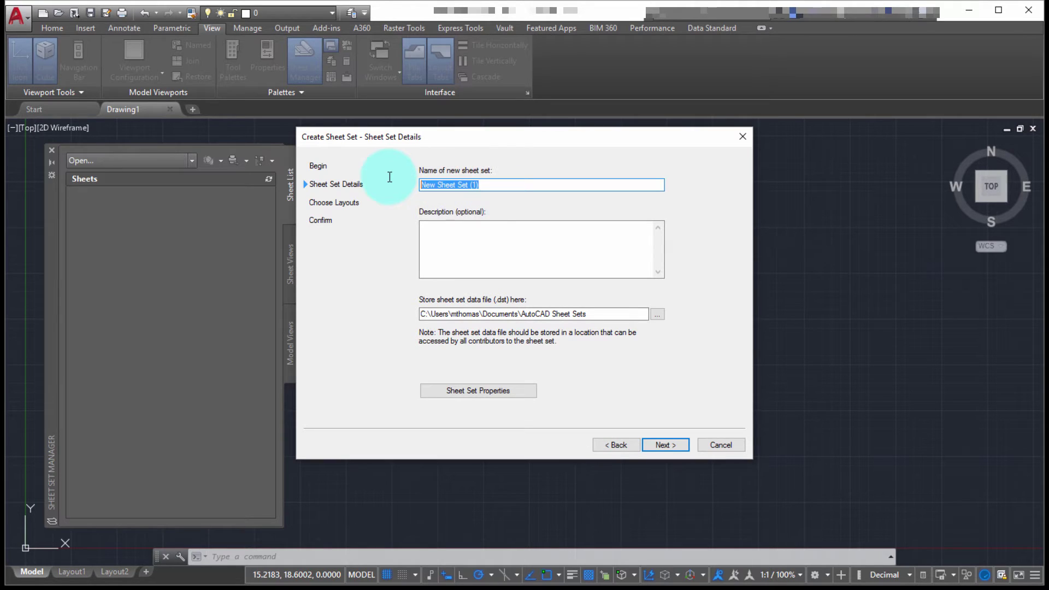
Step: Name the new sheet set "Collection of Existing" and enter the description "Here are my drawings"
type("Collection of Existing")
key("Tab")
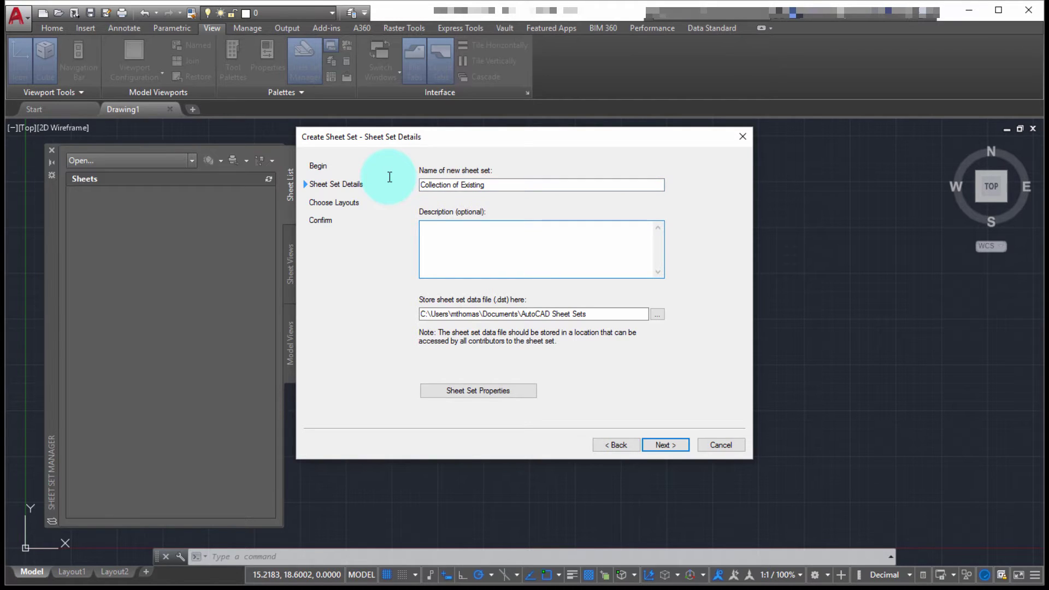
type("Here are my drawings")
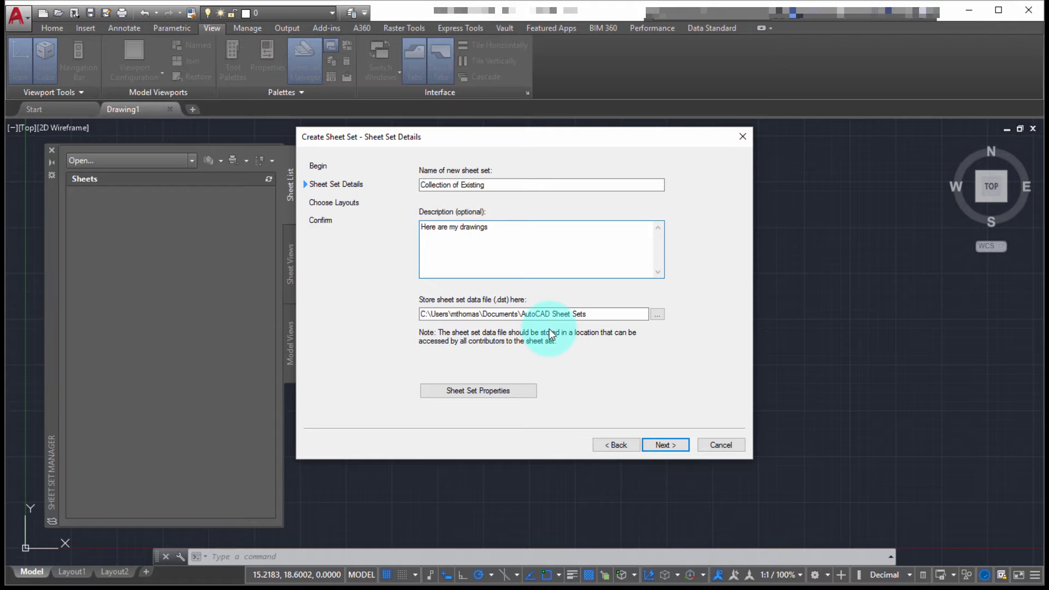
Step: Set the storage folder of the sheet set data file to F:\_Vault Working Folder\ACAD\Dataset\Drawings
left_click(656, 315)
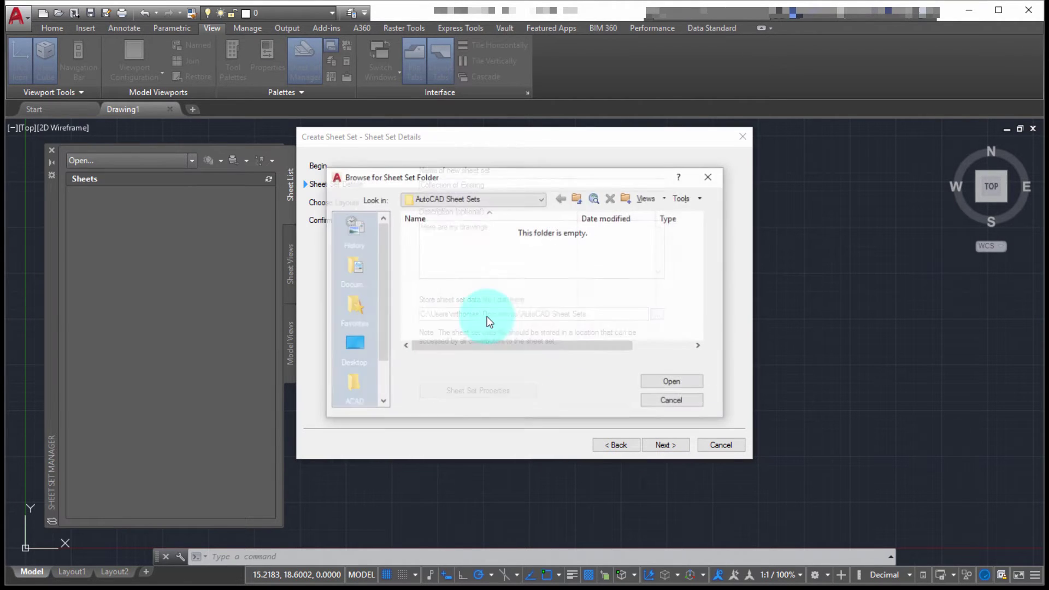
left_click(484, 198)
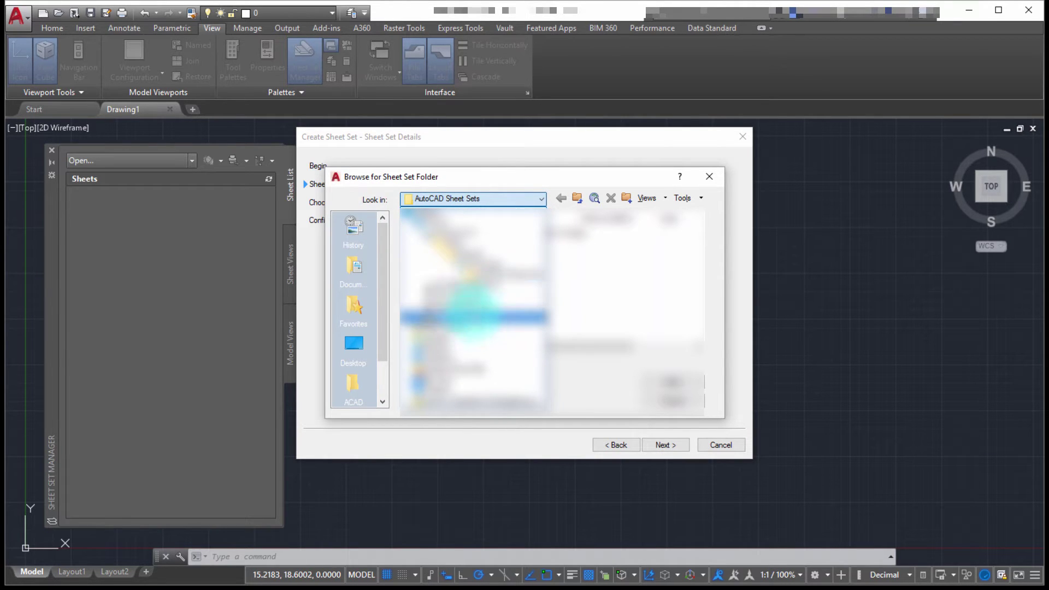
left_click(469, 303)
double_click(437, 233)
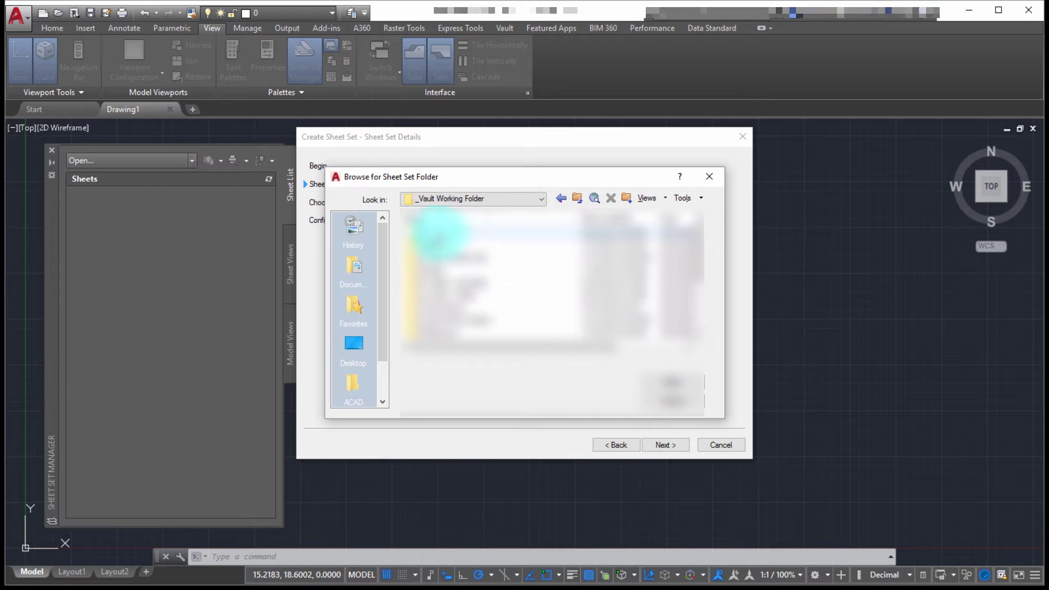
double_click(469, 271)
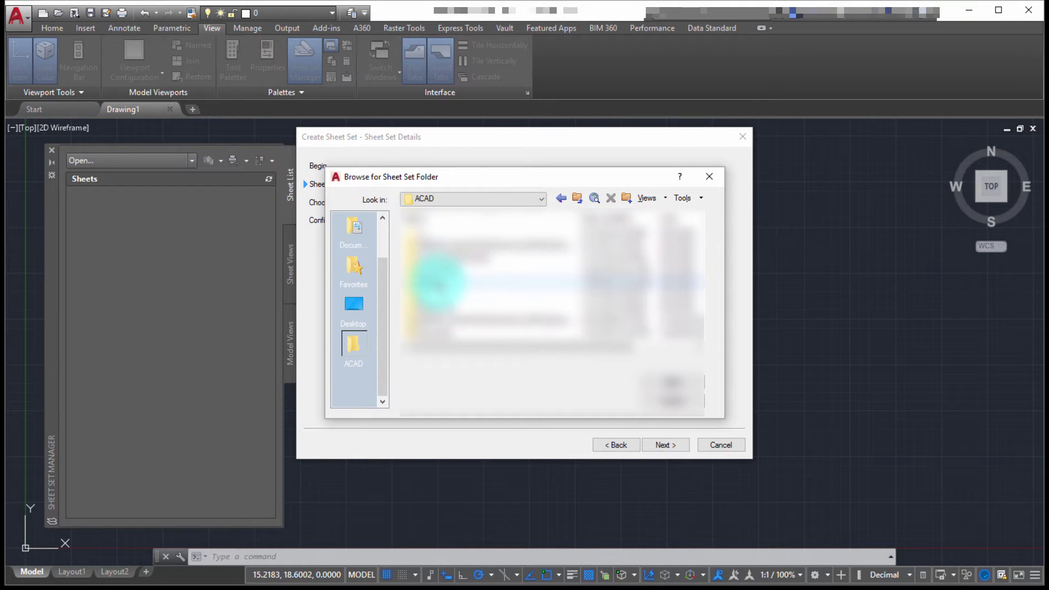
left_click(672, 383)
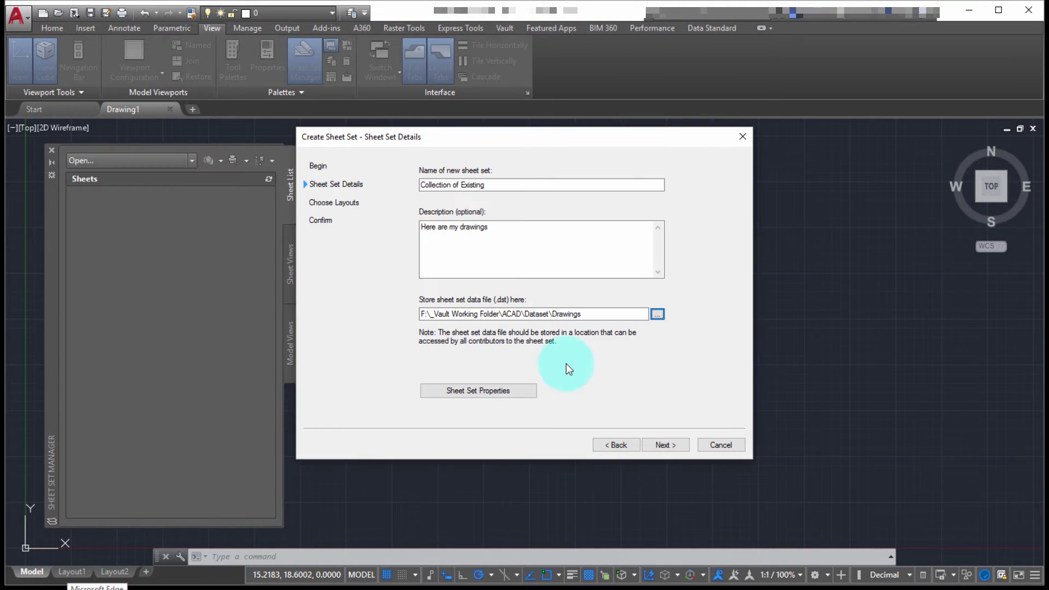
Step: Review and accept the sheet set properties and the layout import options, keeping sheet titles prefixed with the file name
left_click(464, 389)
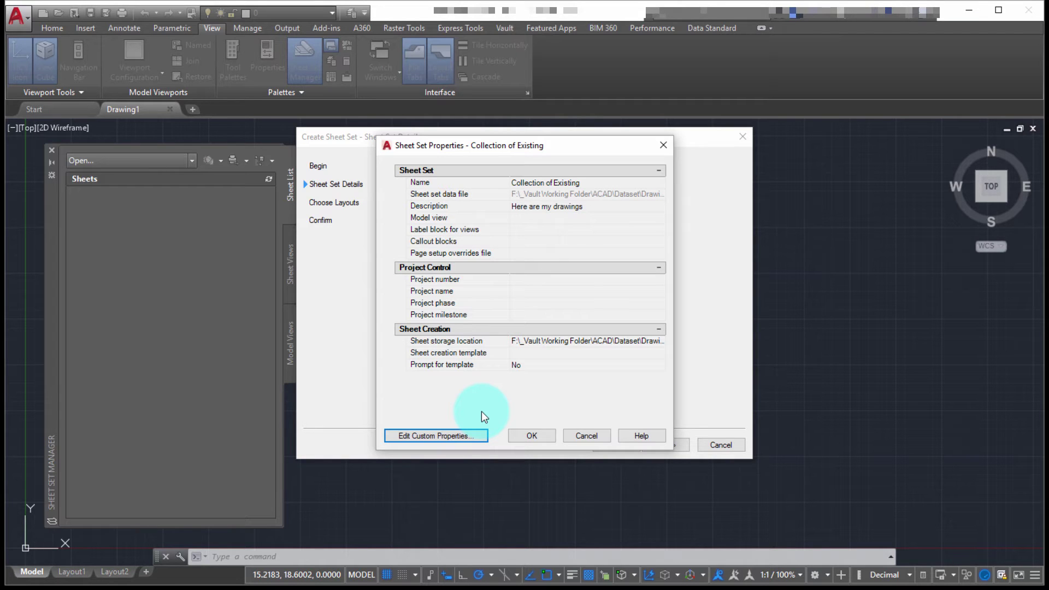
left_click(537, 439)
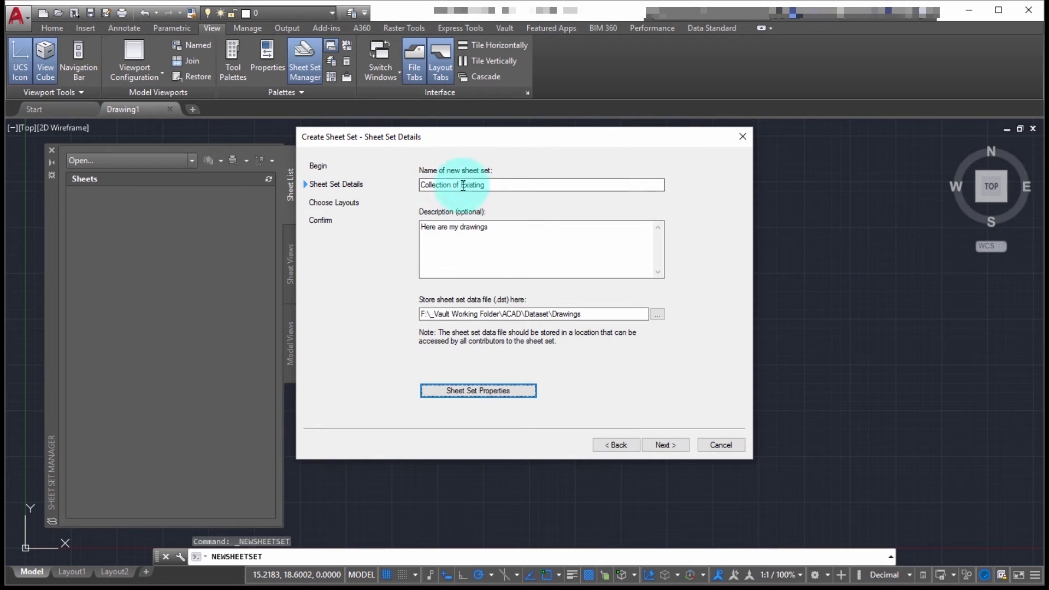
left_click(667, 442)
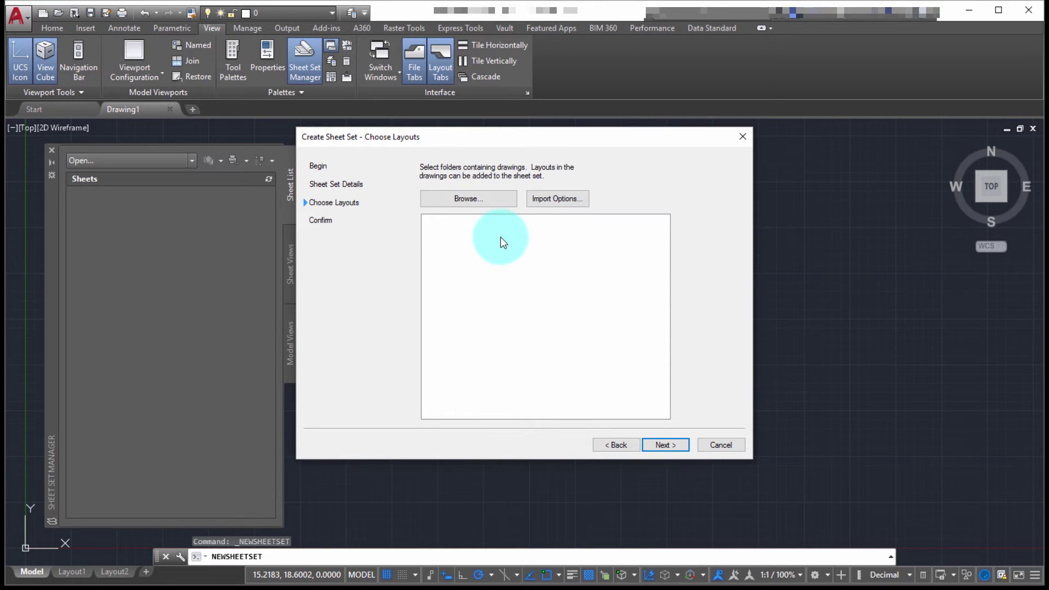
left_click(555, 199)
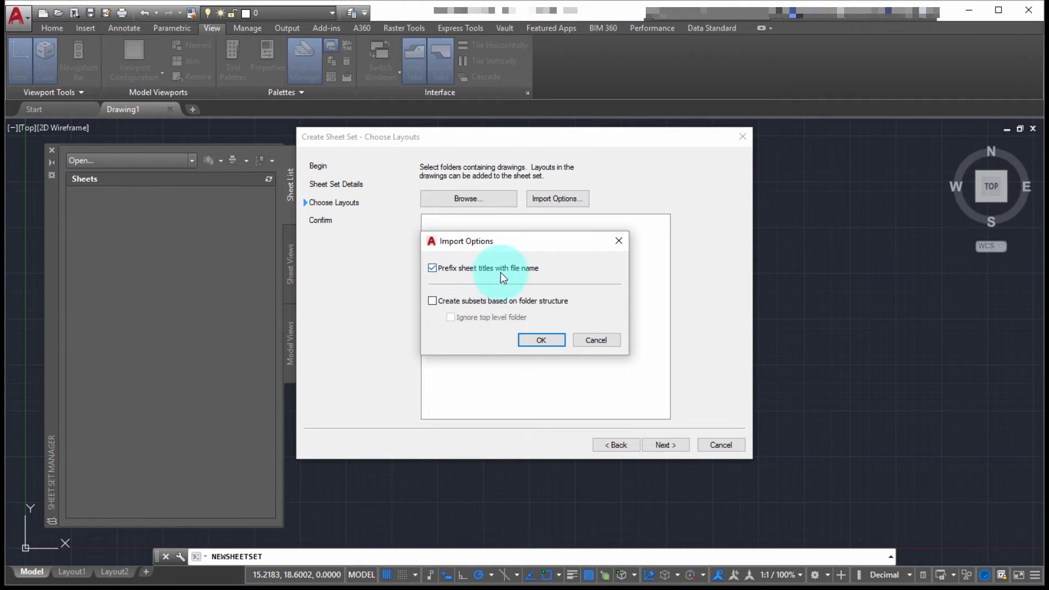
left_click(540, 340)
Step: Add the drawing layouts from the Drawings and 4469242_AutoCAD_Mechanical_2005_Demo_Dataset folders to the sheet set
left_click(468, 200)
left_click(513, 261)
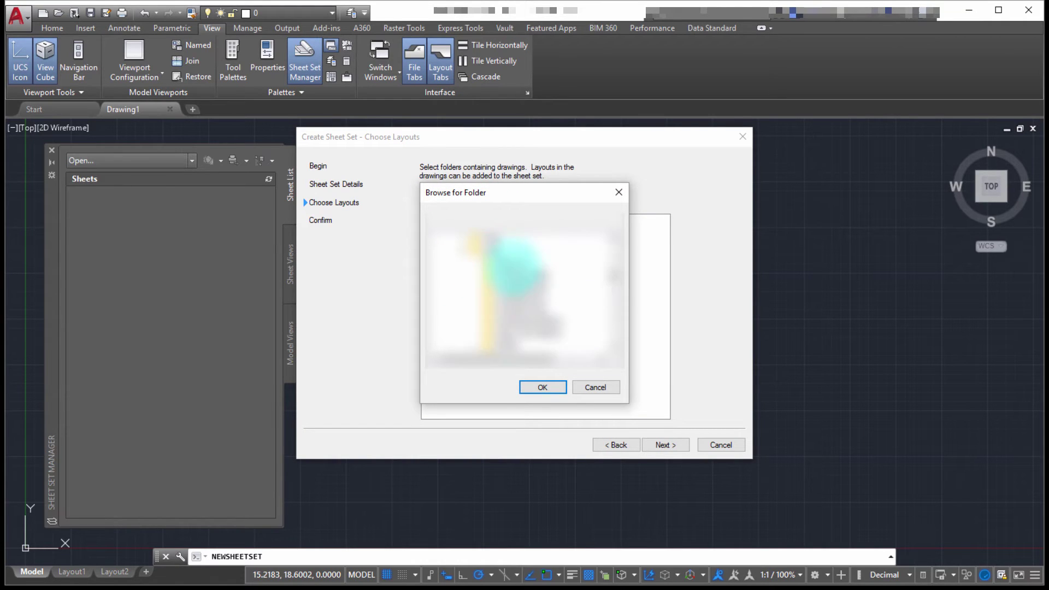
scroll(492, 257, "up", 3)
left_click(451, 343)
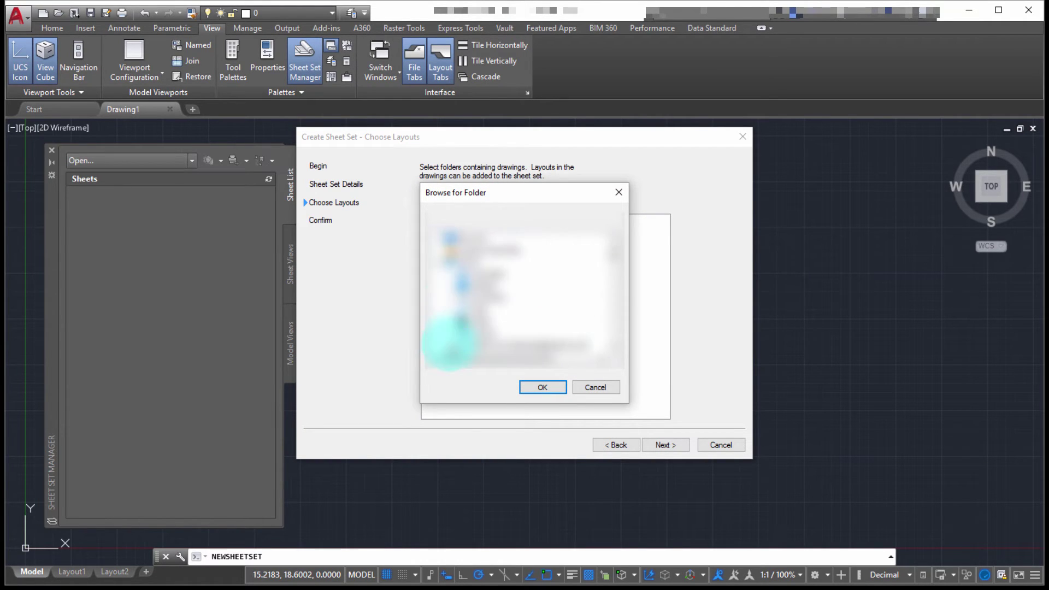
scroll(450, 343, "up", 2)
left_click(456, 331)
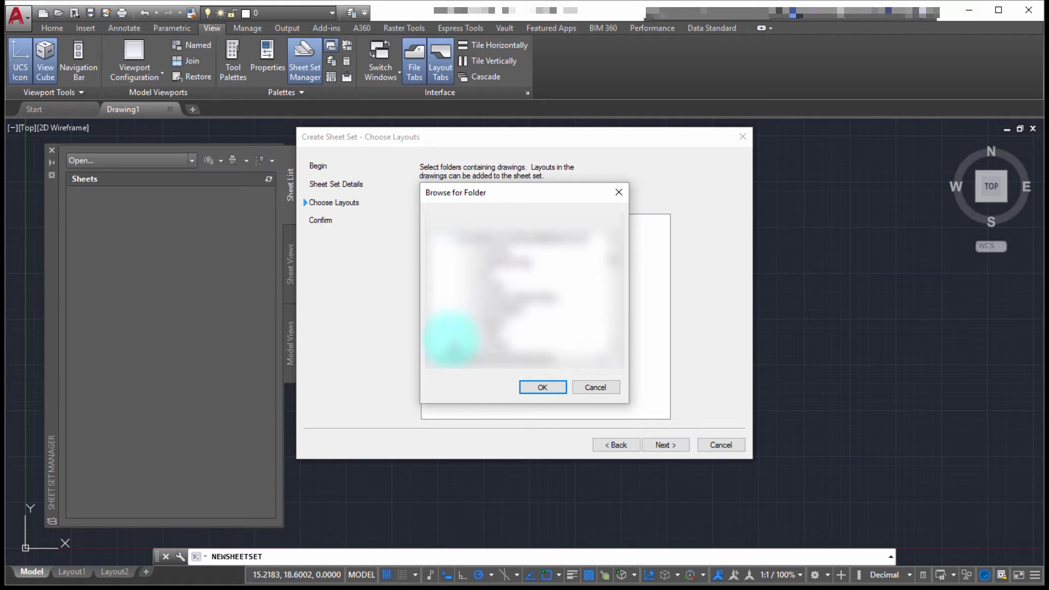
scroll(444, 257, "up", 2)
left_click(434, 295)
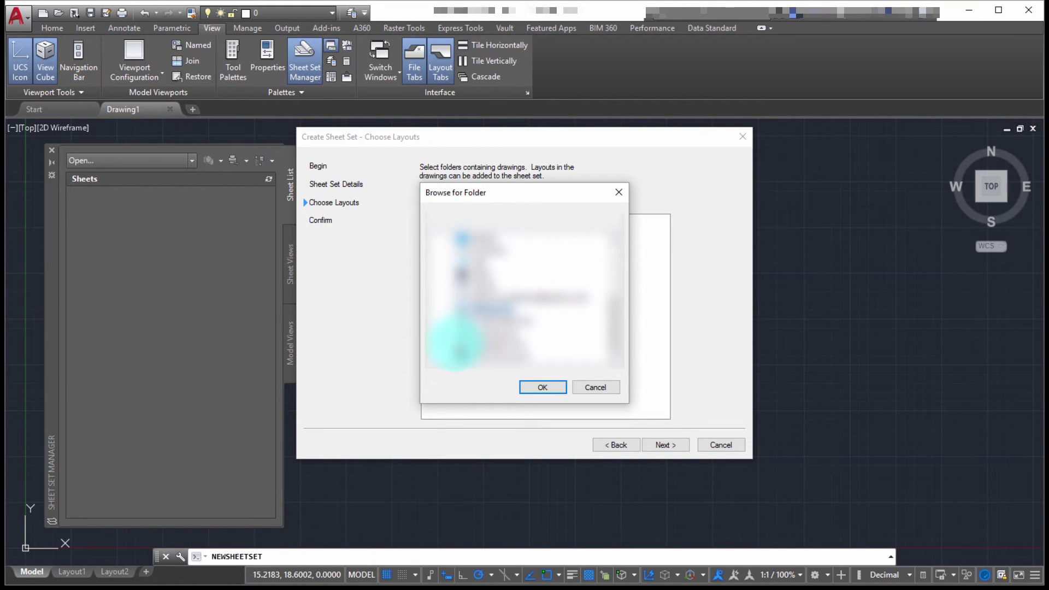
left_click(448, 307)
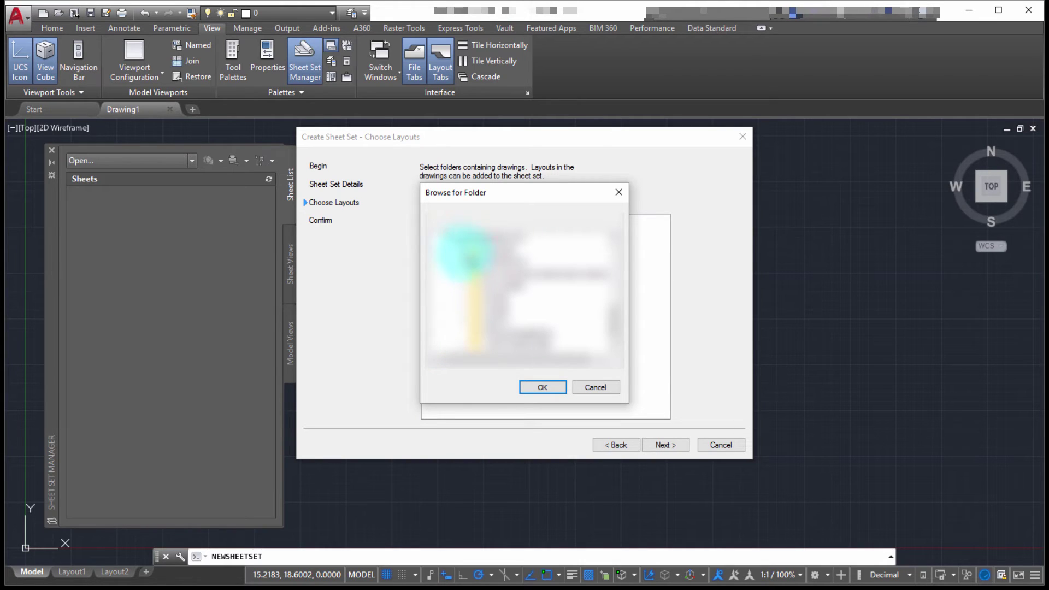
left_click(445, 270)
left_click(464, 329)
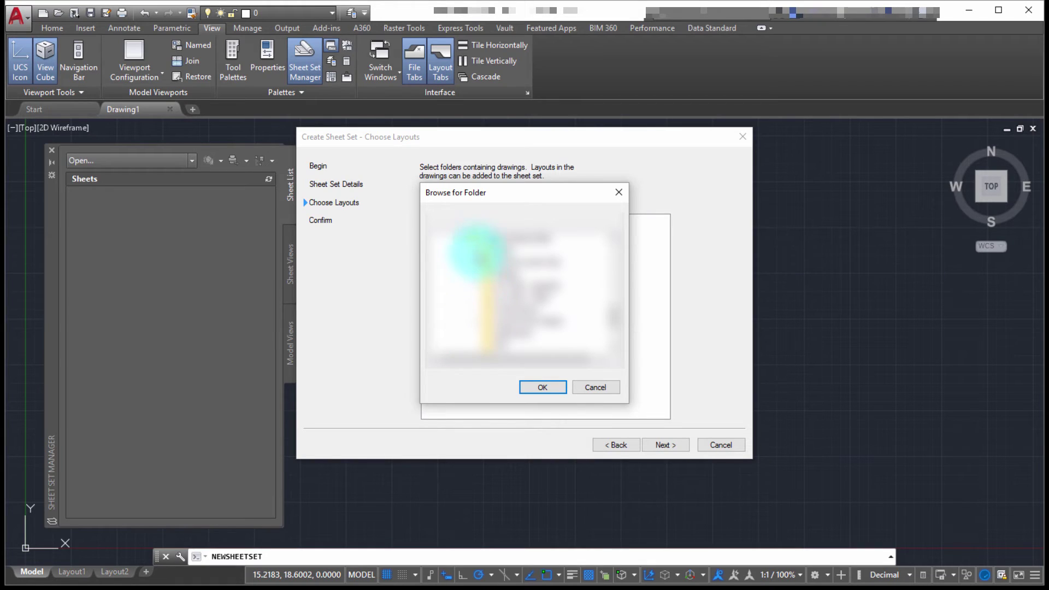
left_click(481, 261)
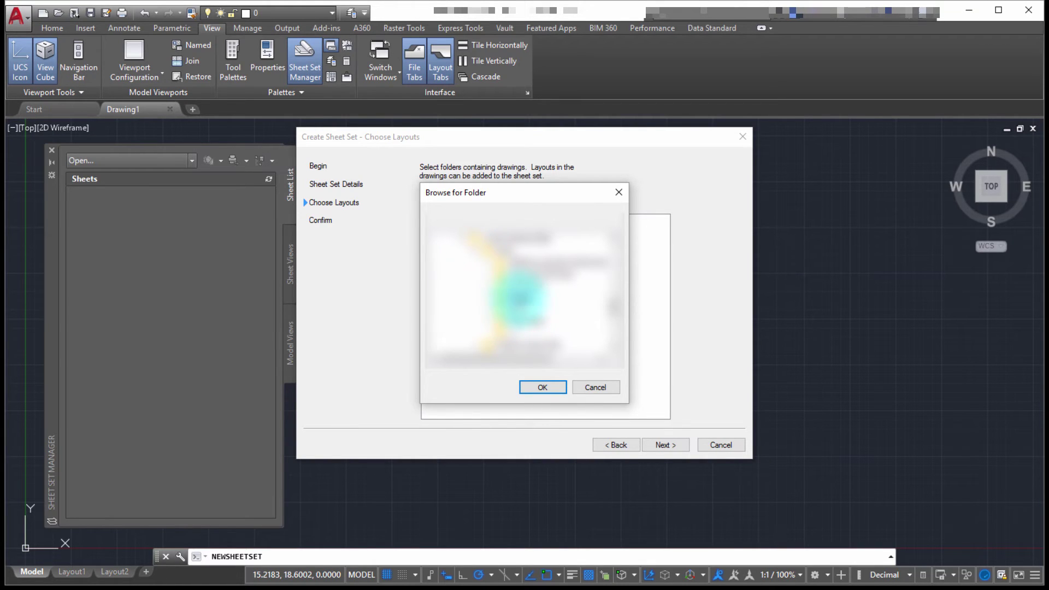
left_click(528, 309)
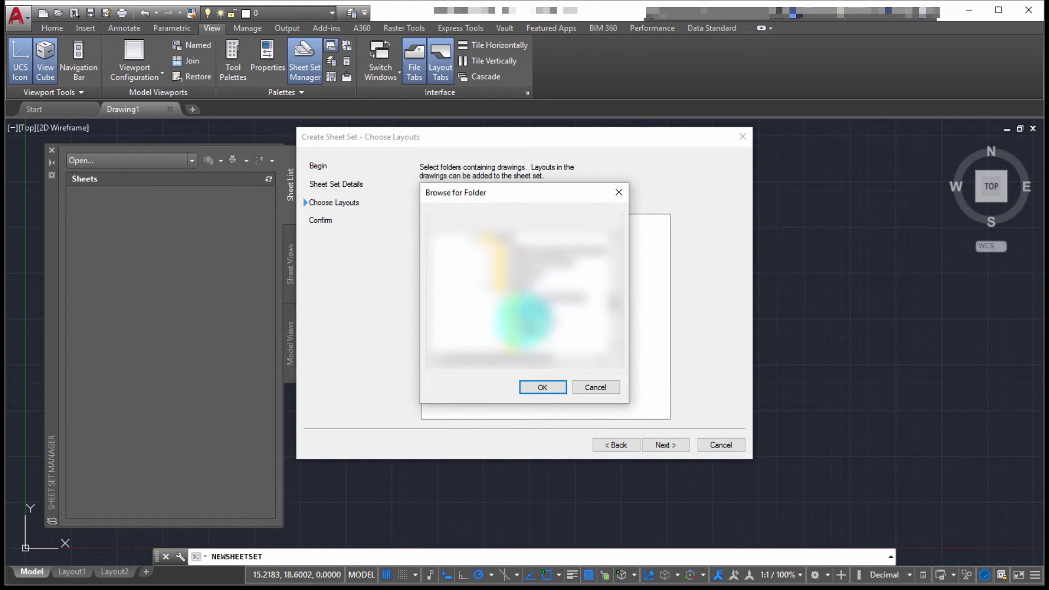
left_click(543, 387)
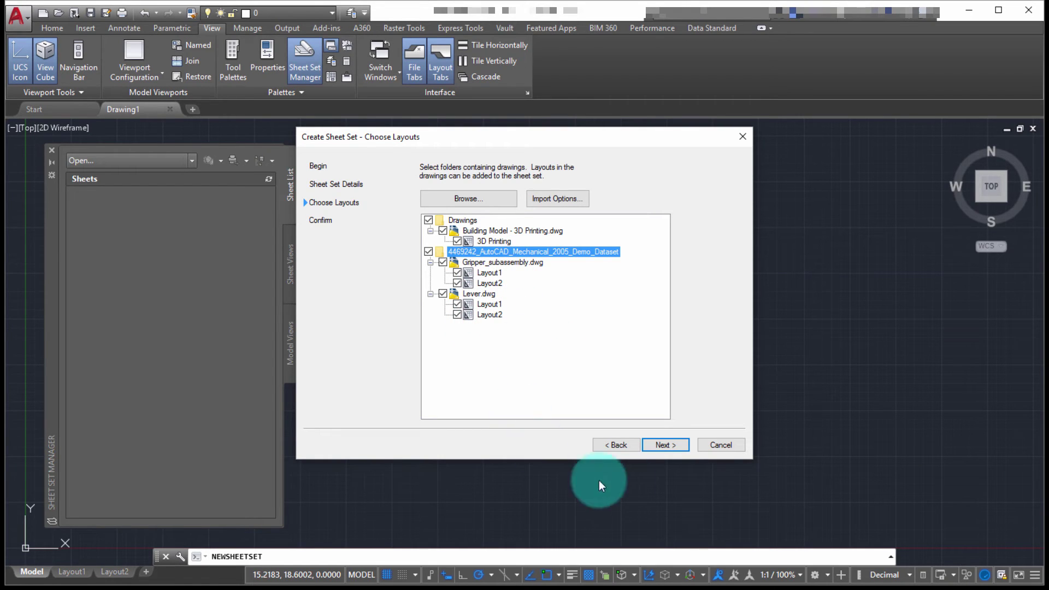
Step: Check the sheet set preview against the chosen layouts and finish creating the sheet set
left_click(668, 445)
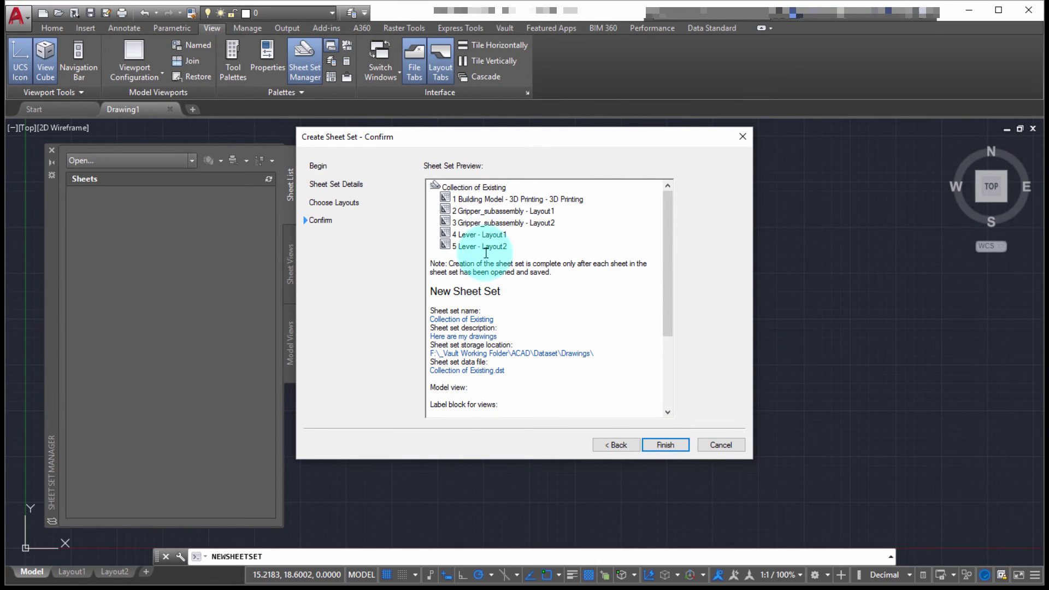
left_click(617, 445)
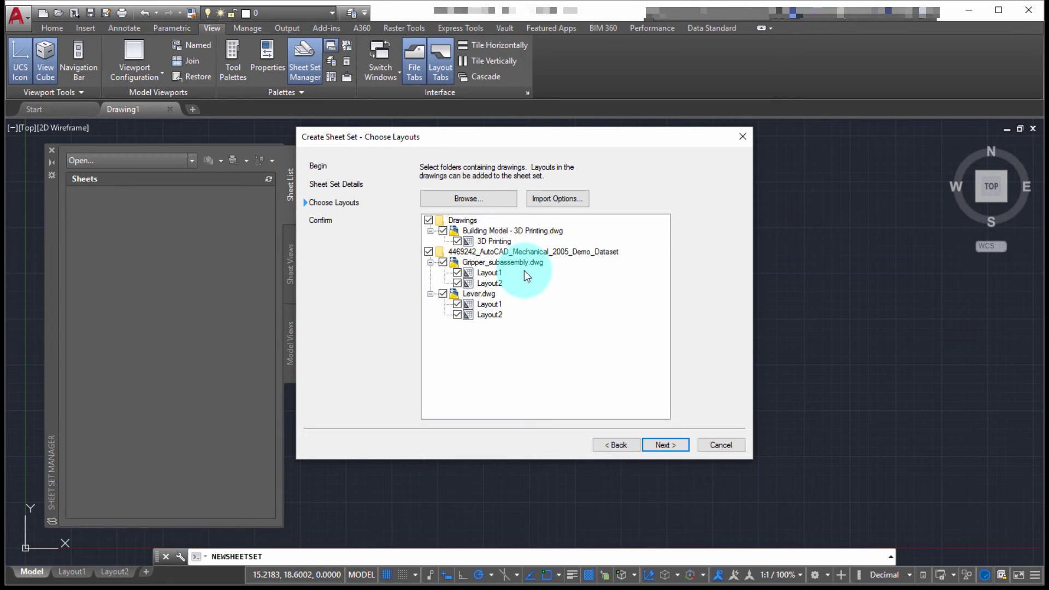
left_click(666, 446)
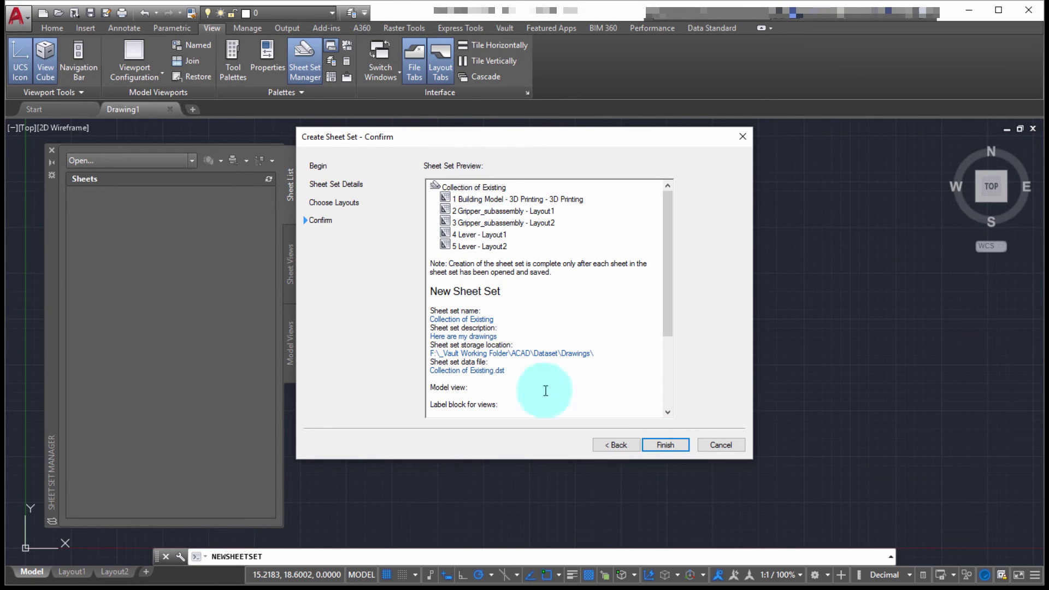
left_click(663, 445)
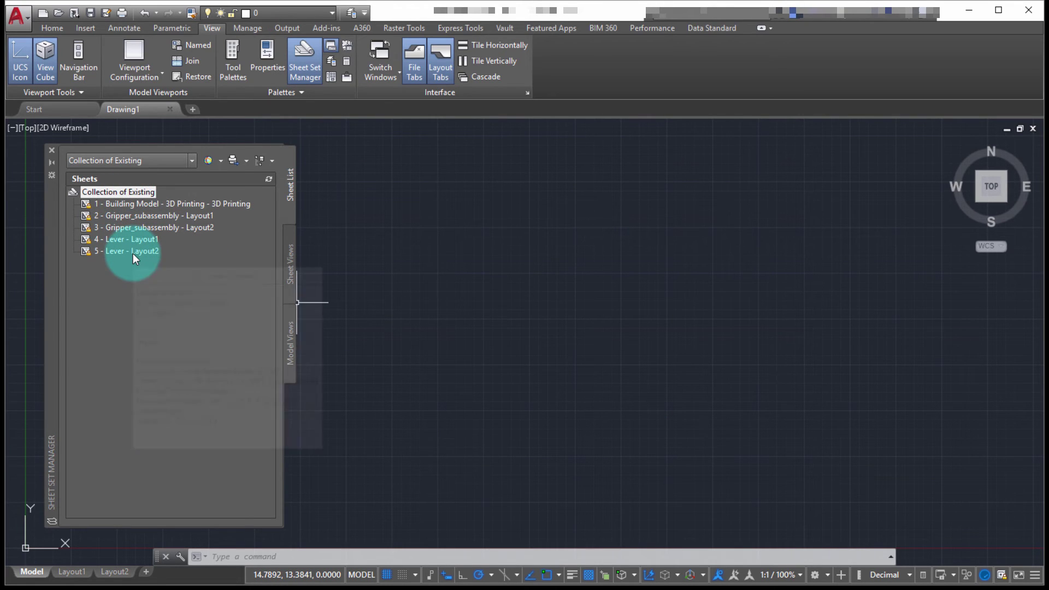
Step: Create a new subset named GRIPPER in the Collection of Existing sheet set
right_click(137, 191)
left_click(167, 237)
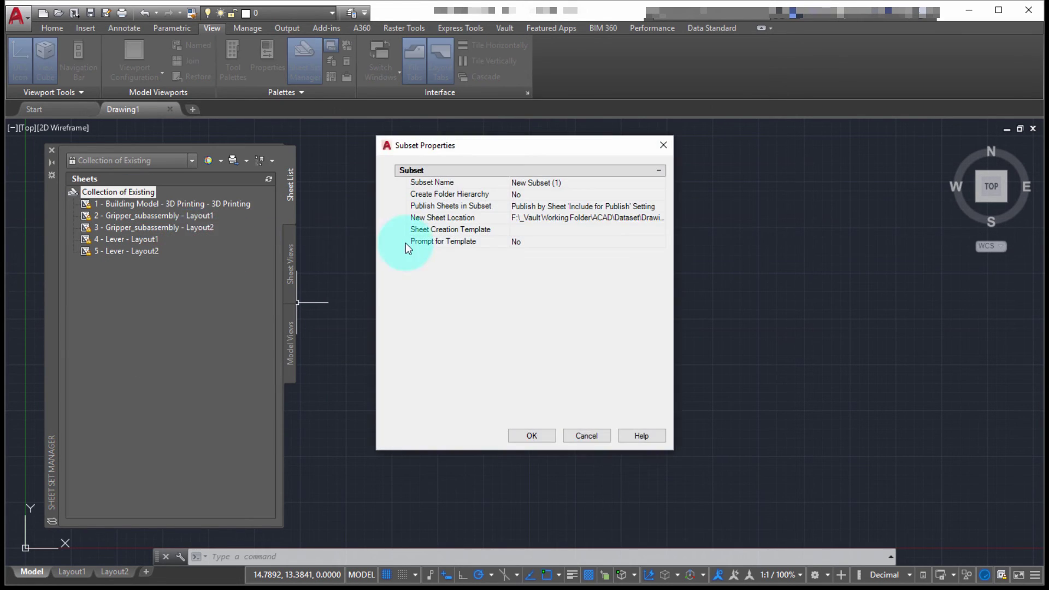
left_click(592, 183)
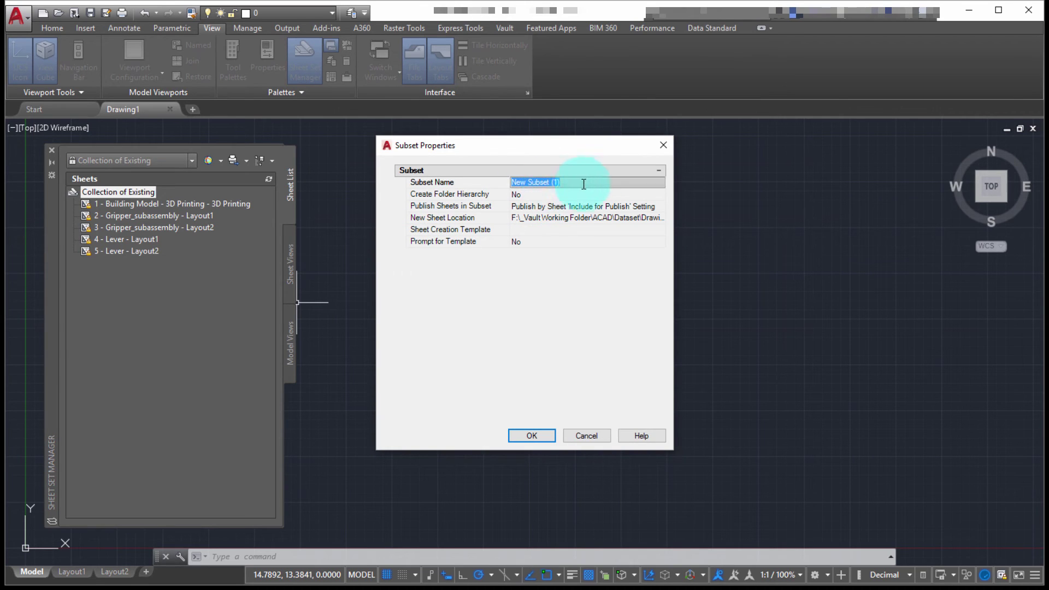
type("GRIPPER")
left_click(532, 436)
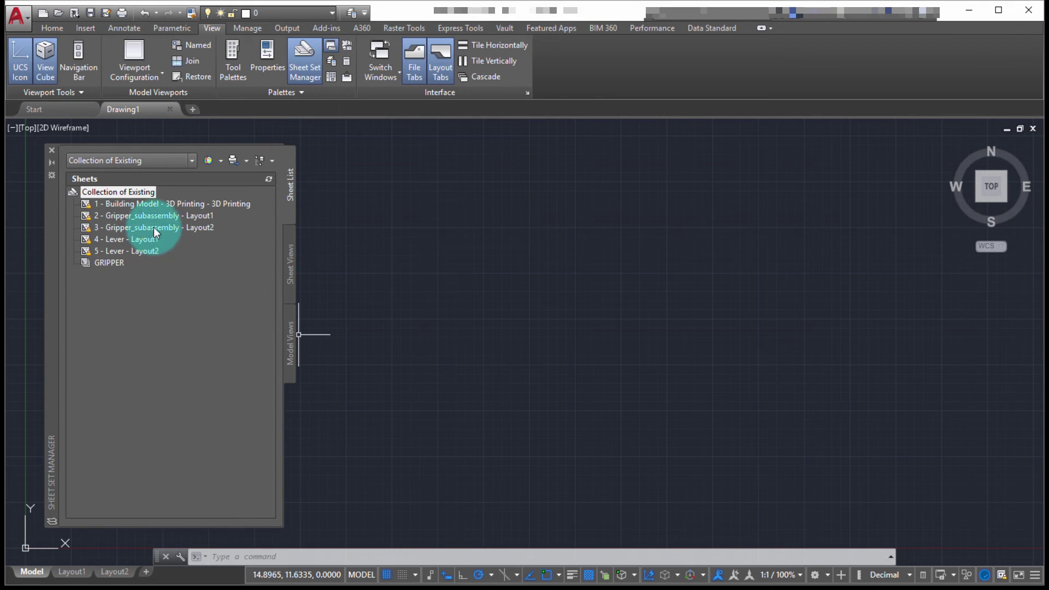
Step: Move the two Gripper_subassembly sheets and the two Lever sheets into the GRIPPER subset, and check that the subset collapses and expands
left_click(153, 220)
left_click(144, 250, "shift")
left_click_drag(144, 250, 101, 263)
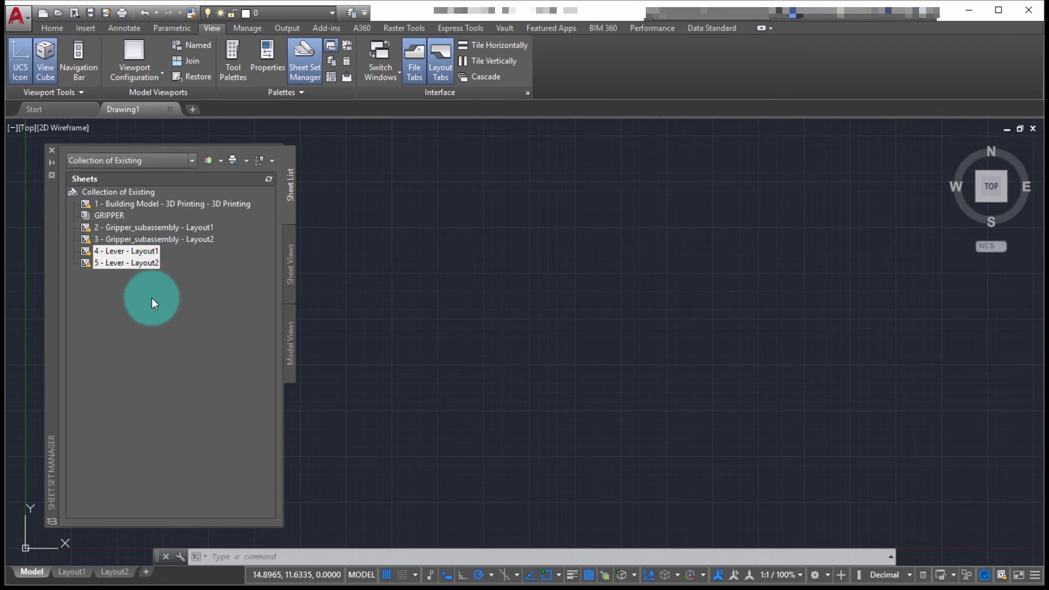
mouse_move(123, 228)
left_mouse_down()
mouse_move(114, 216)
mouse_move(123, 251)
mouse_move(112, 215)
left_mouse_up()
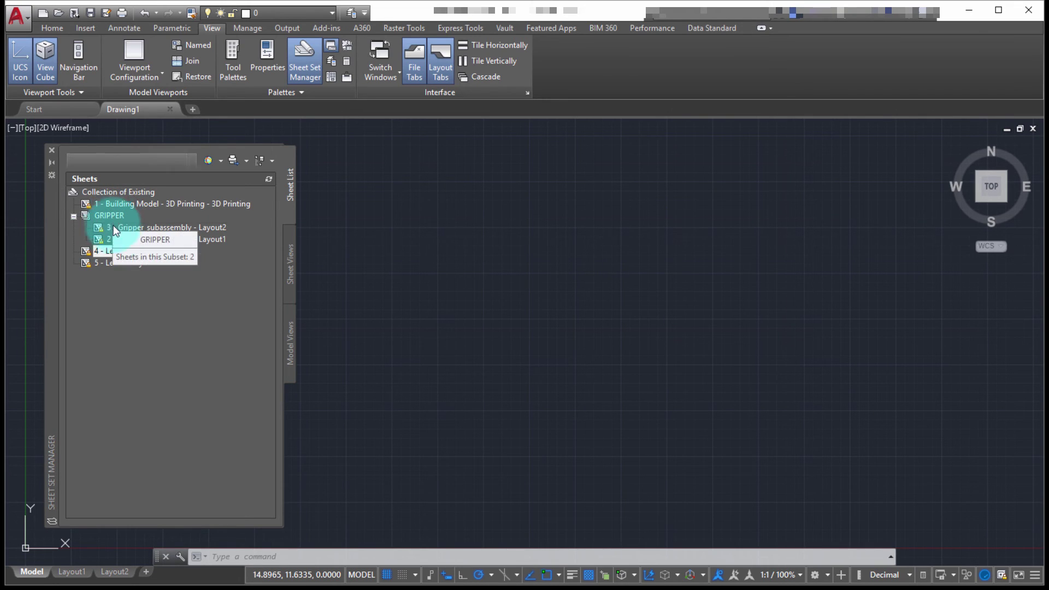
left_click_drag(116, 264, 117, 217)
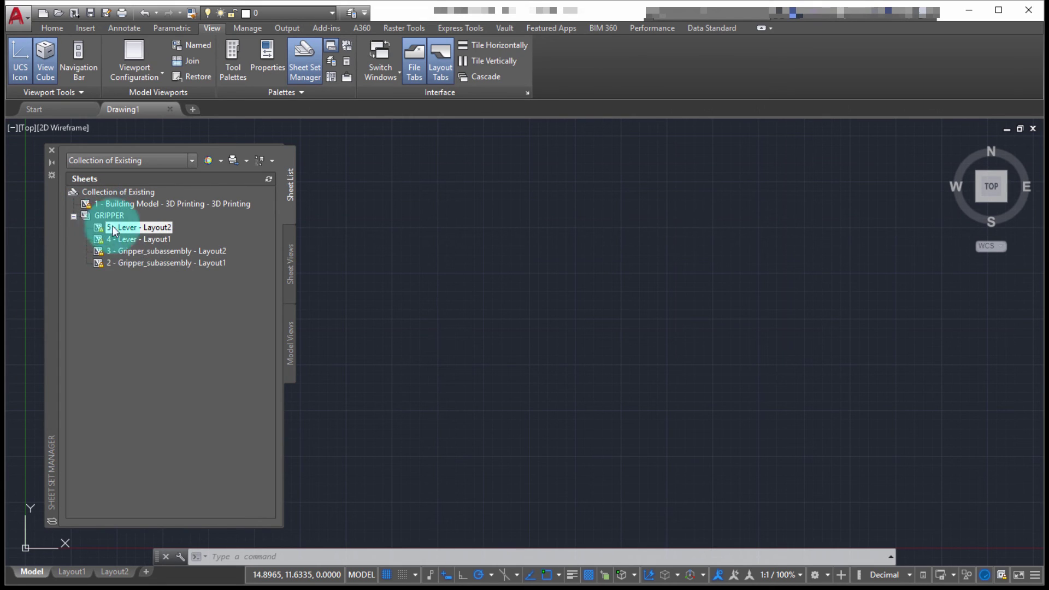
left_click(73, 216)
left_click(73, 216)
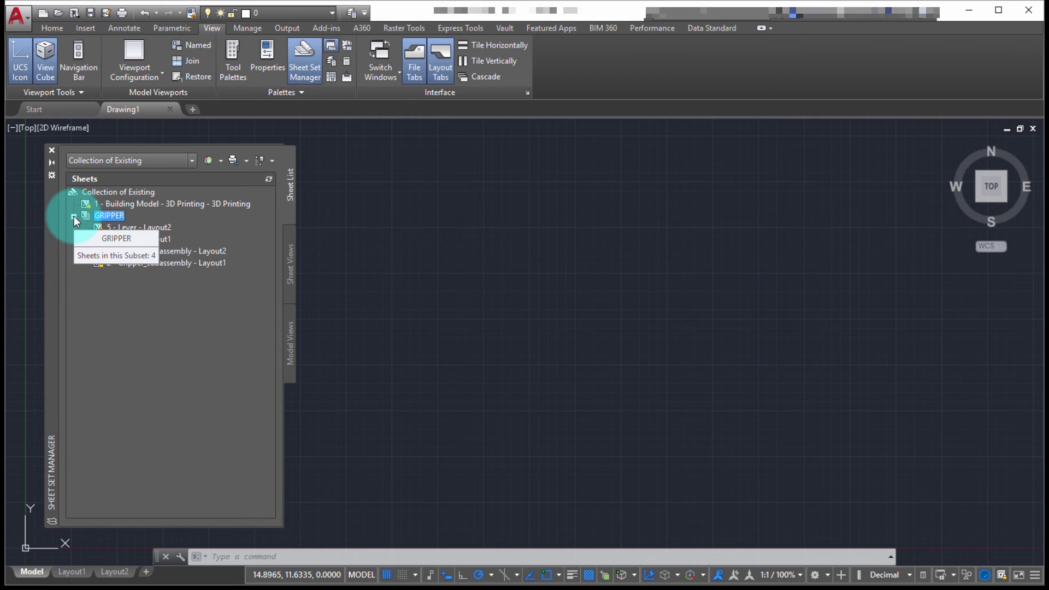
Step: Open the Building Model - 3D Printing sheet and the Lever - Layout2 sheet from the sheet set as read-only, with proxy graphics shown
double_click(179, 204)
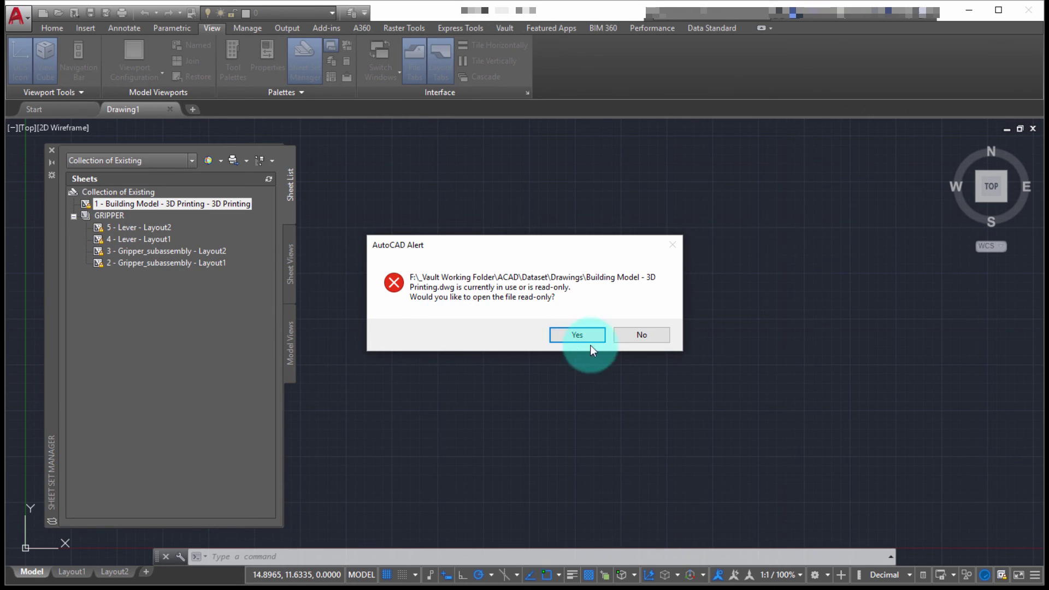
left_click(577, 334)
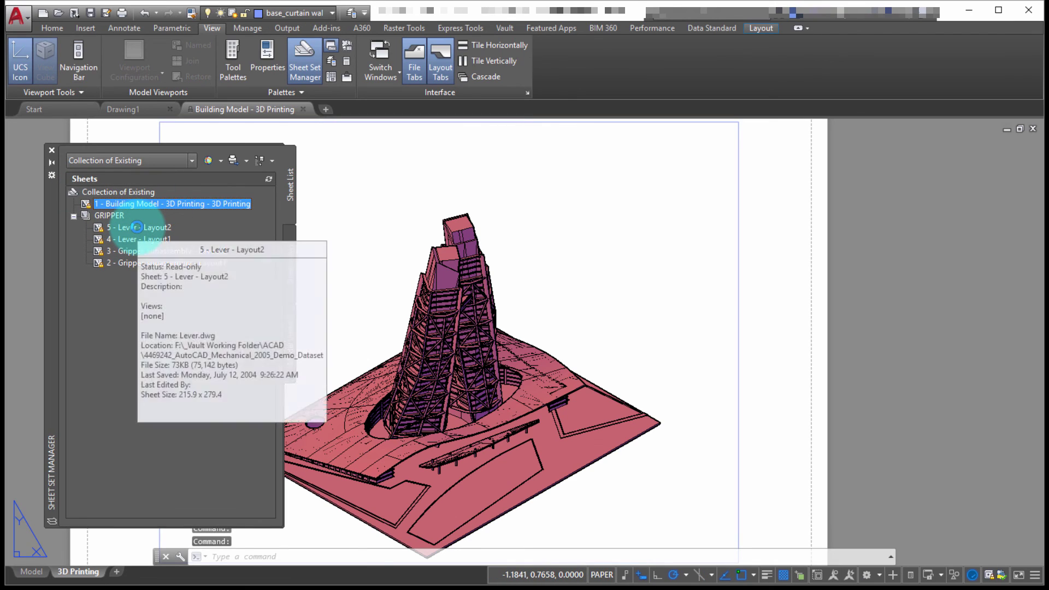
double_click(136, 227)
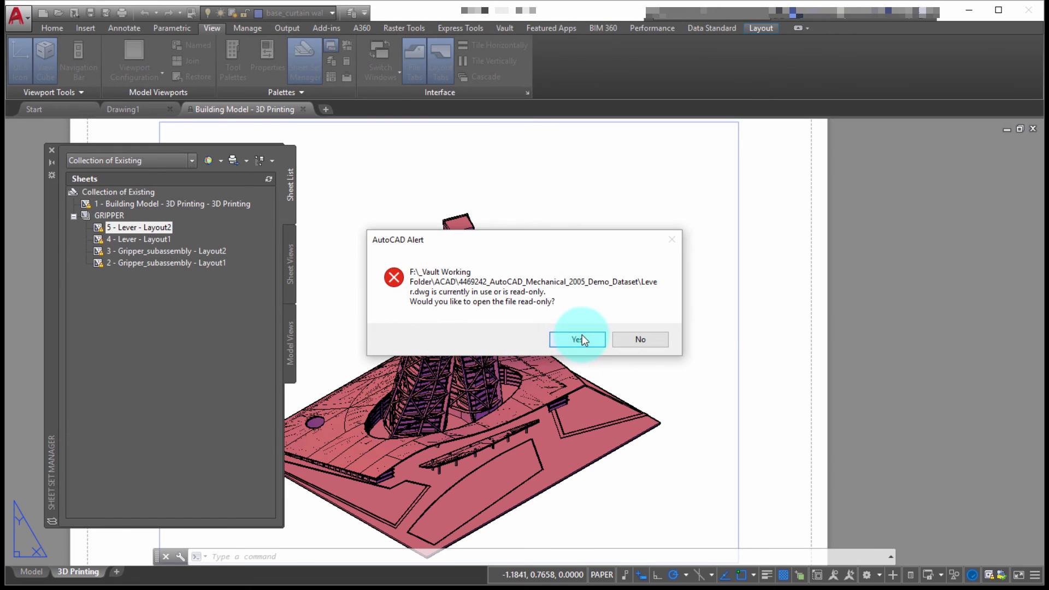
left_click(582, 338)
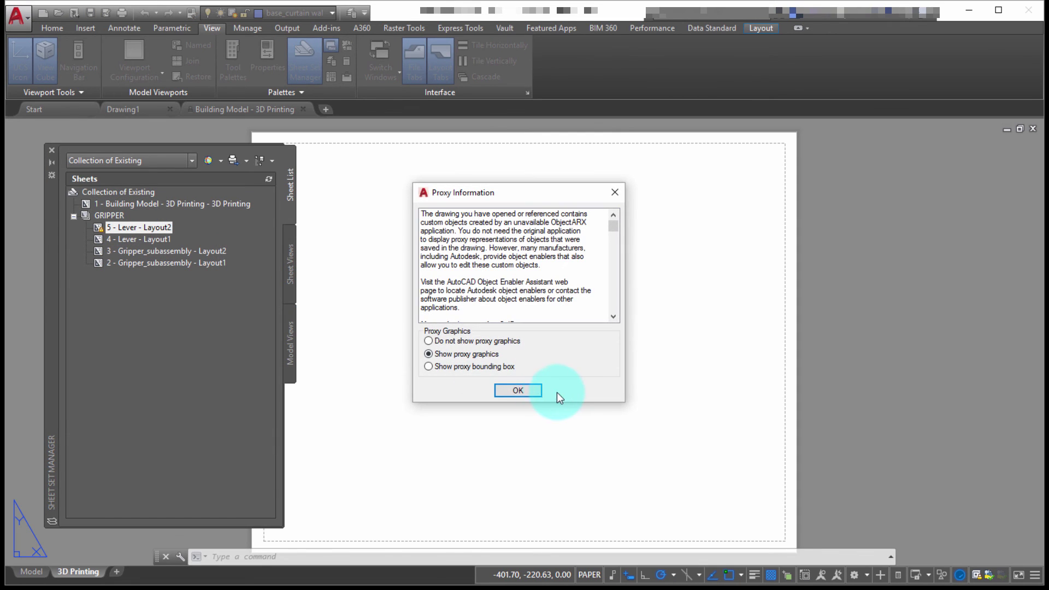
left_click(531, 393)
left_click(153, 225)
right_click(154, 226)
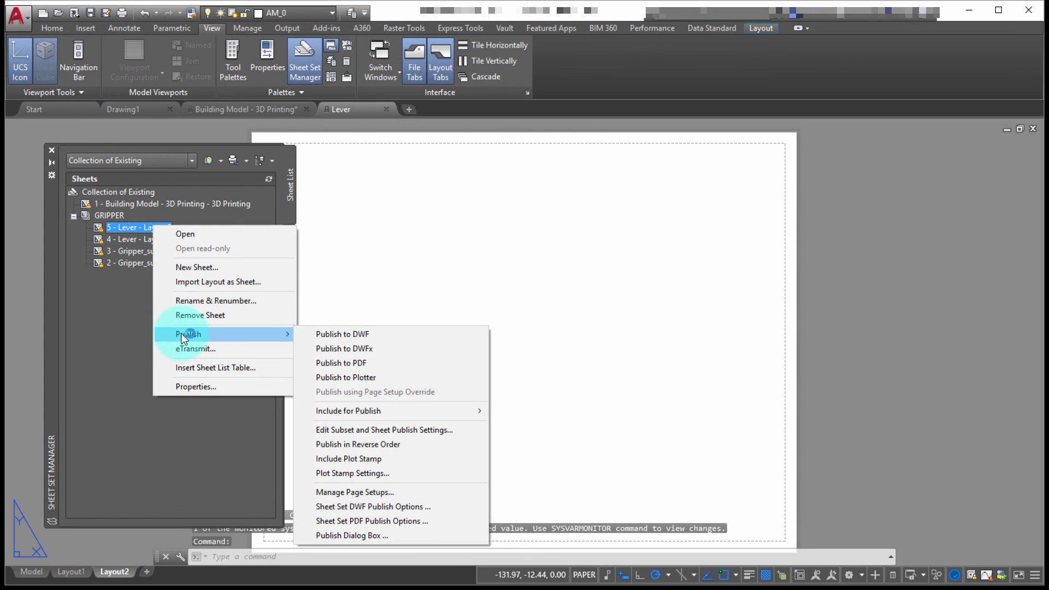
left_click(111, 217)
right_click(110, 216)
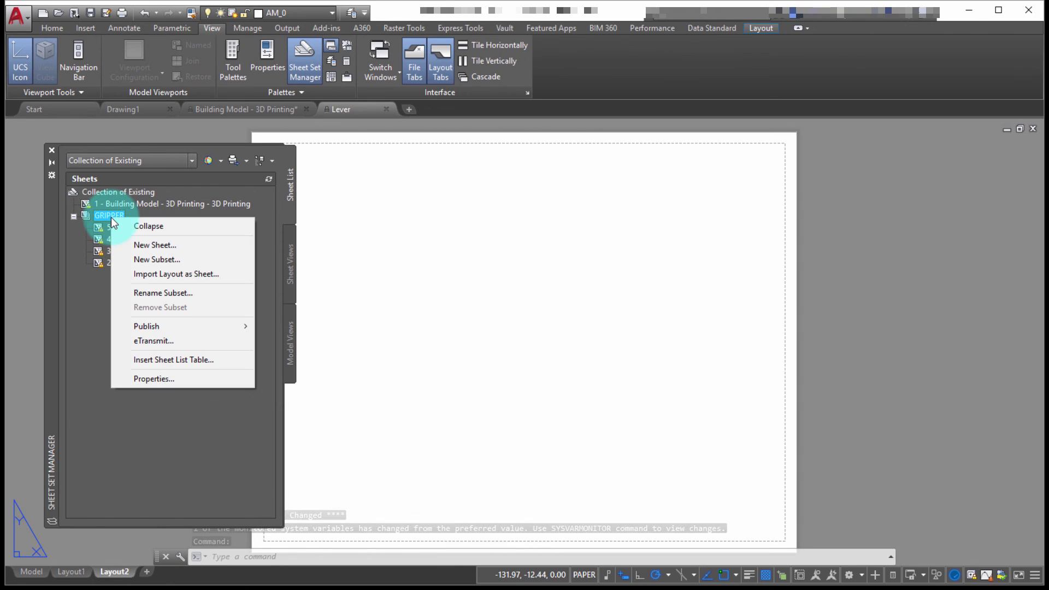
left_click(103, 338)
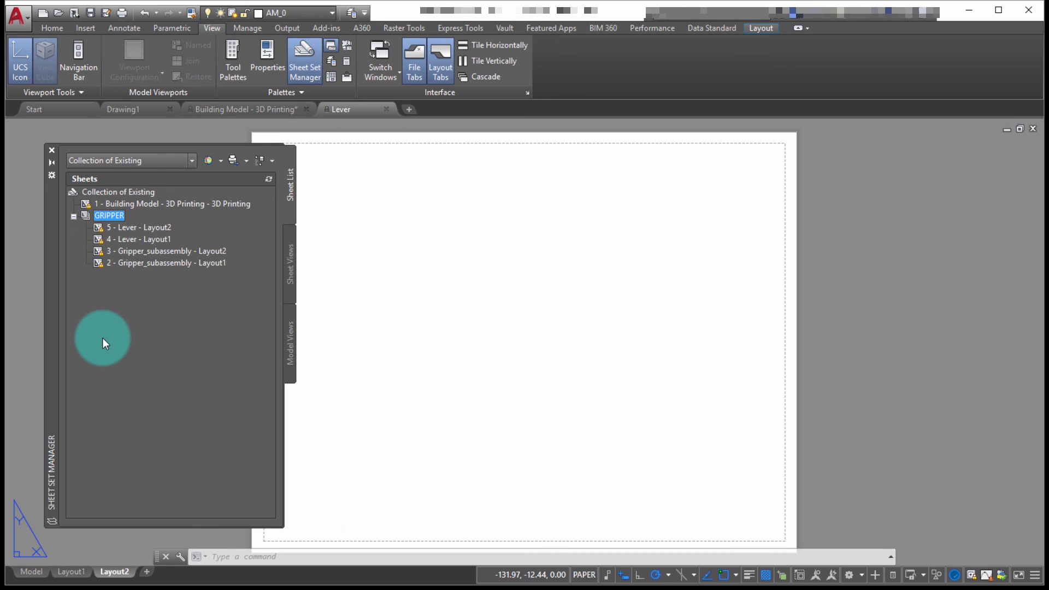